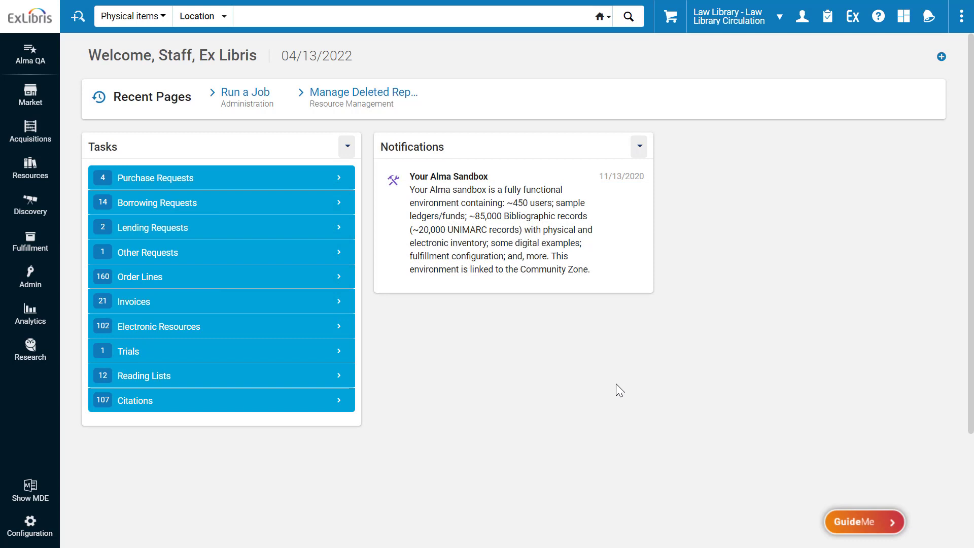
Add work order type MOLD, 'Mold Cleaning', described 'Mold in the room is being cleaned', without recalling loans.
click(25, 527)
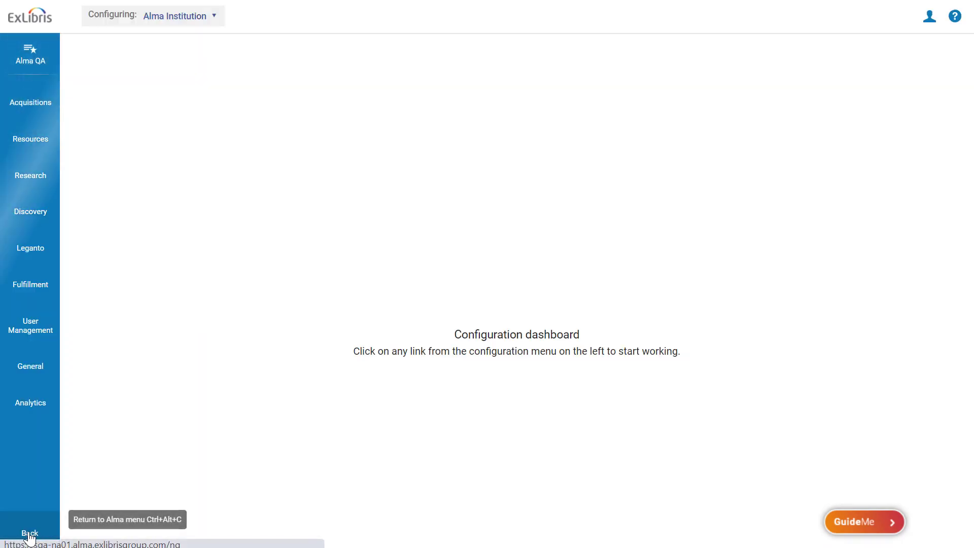
click(31, 367)
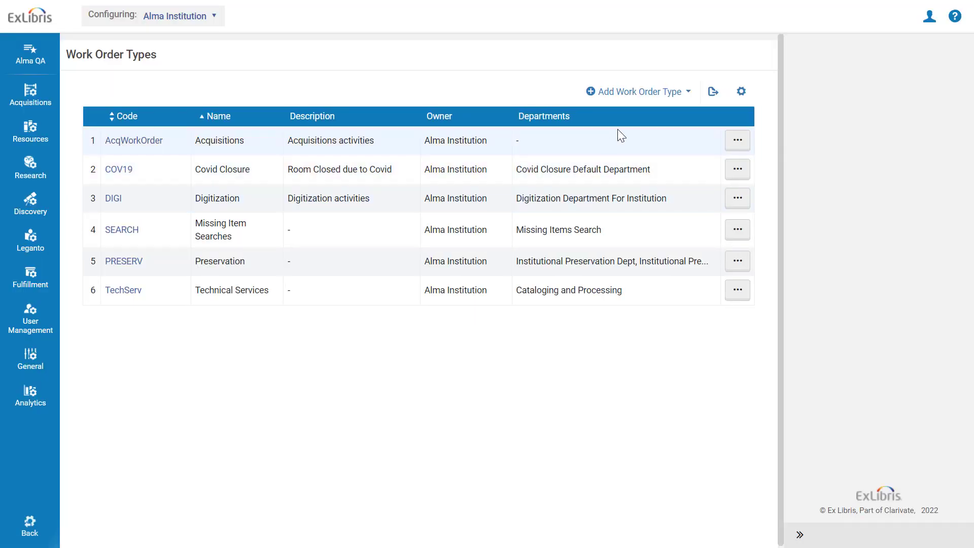
click(627, 93)
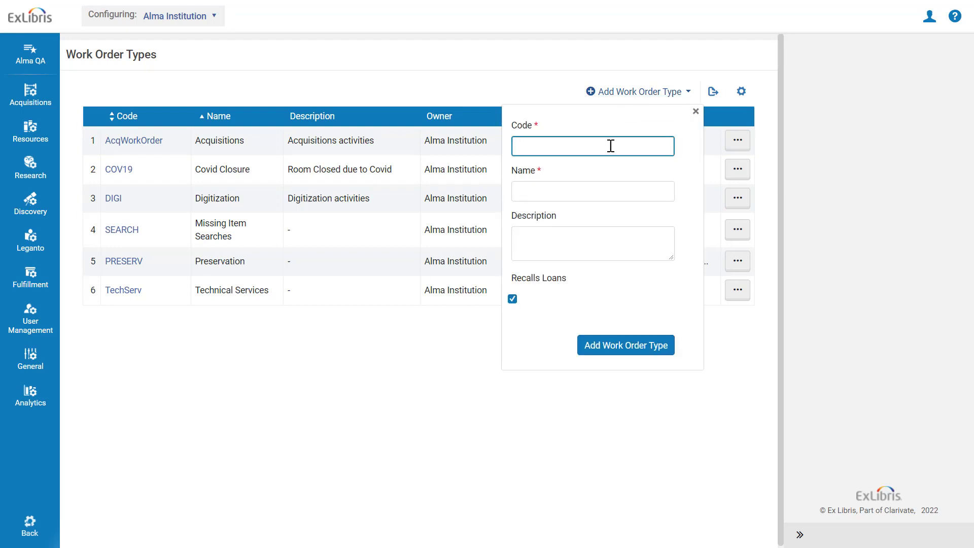
text(MOLD)
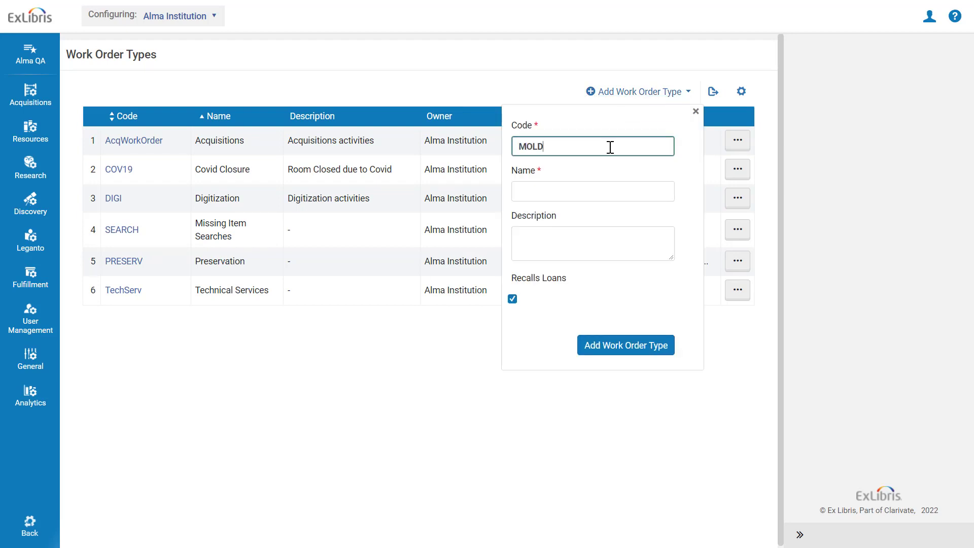
click(570, 190)
text(Mold Cleaning)
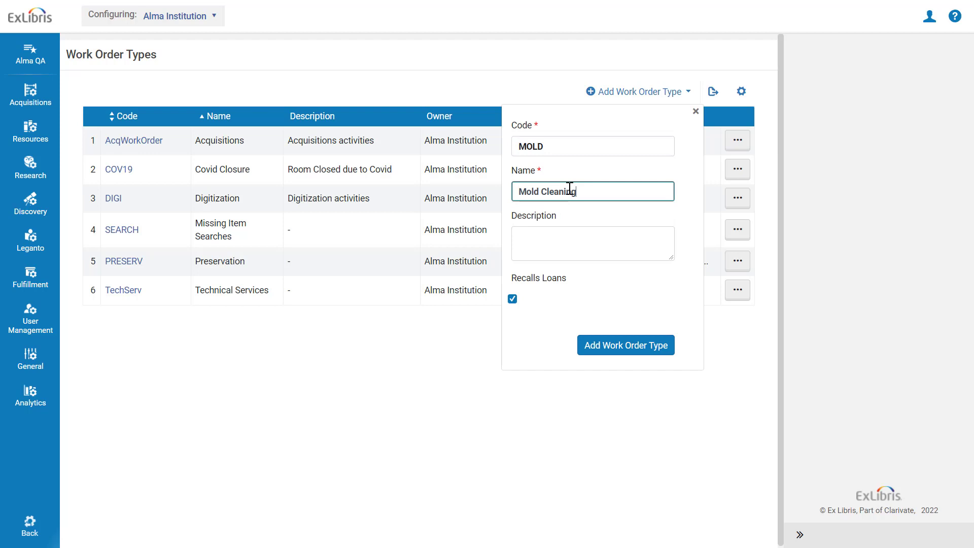
click(580, 224)
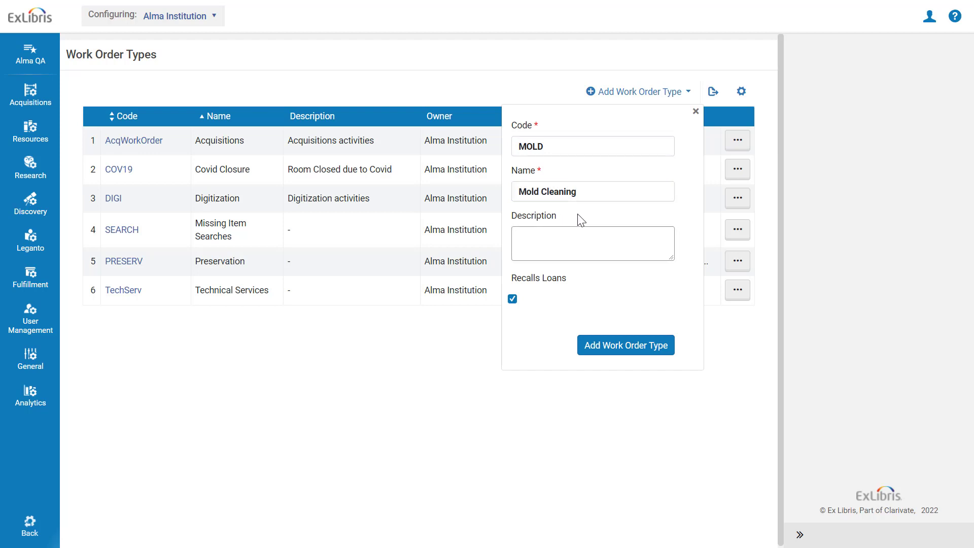
click(542, 242)
text(Mold in the room is being cleaned)
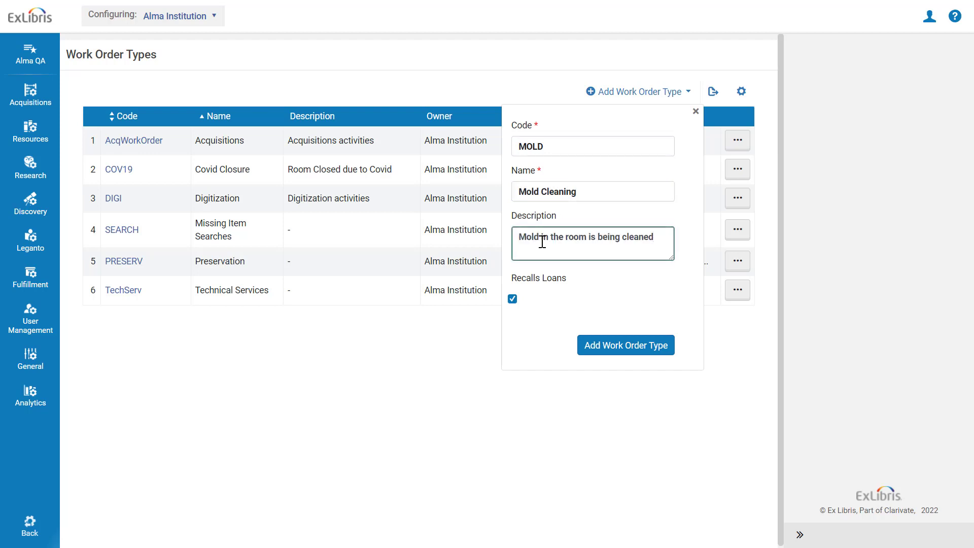
click(512, 302)
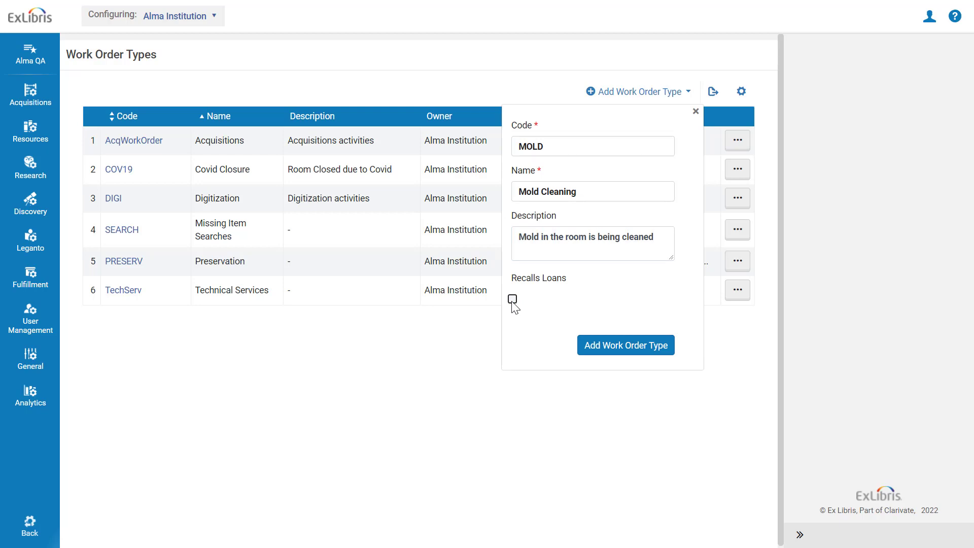
click(633, 349)
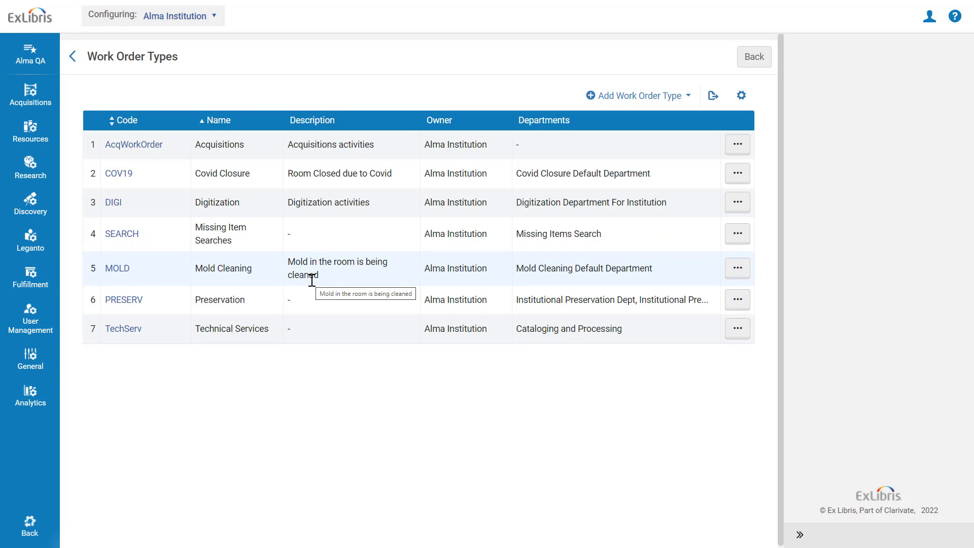
Sign out from the user menu and log back in to the Law Library circulation dashboard.
click(929, 17)
click(747, 167)
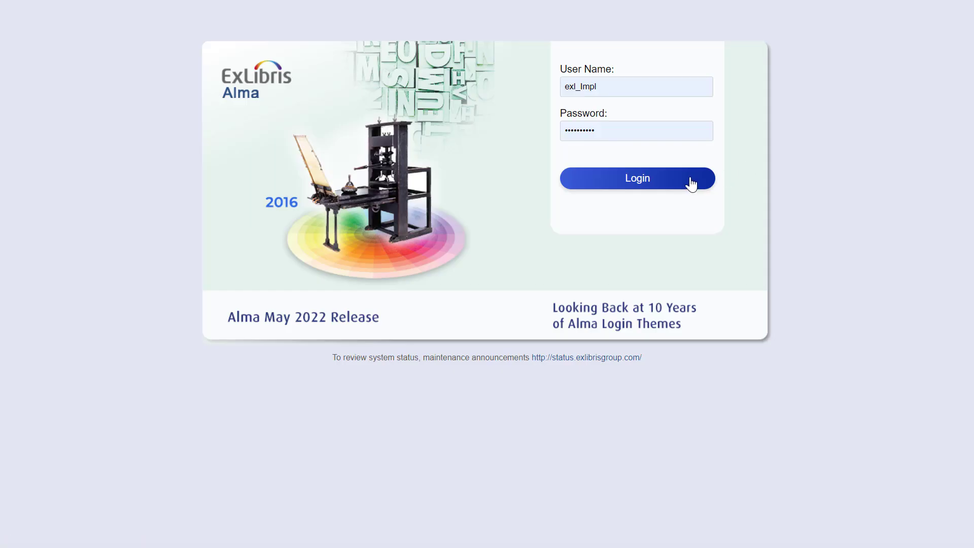
click(692, 181)
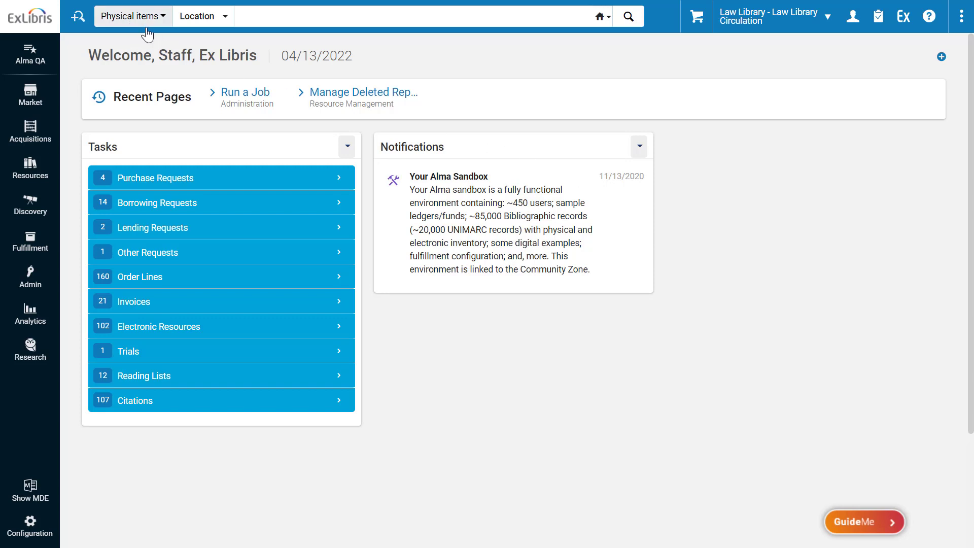
Search physical items whose location contains LAWSTACKS.
click(248, 19)
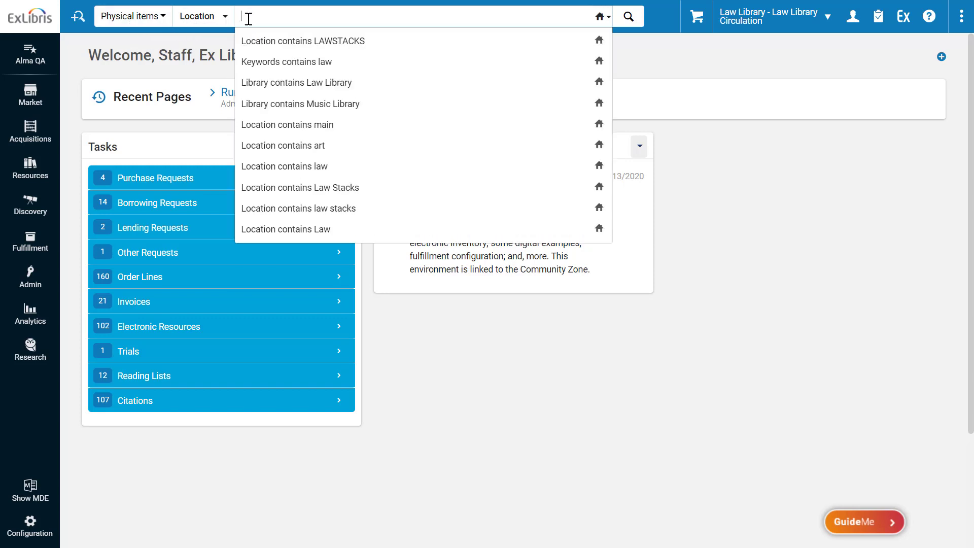
click(300, 41)
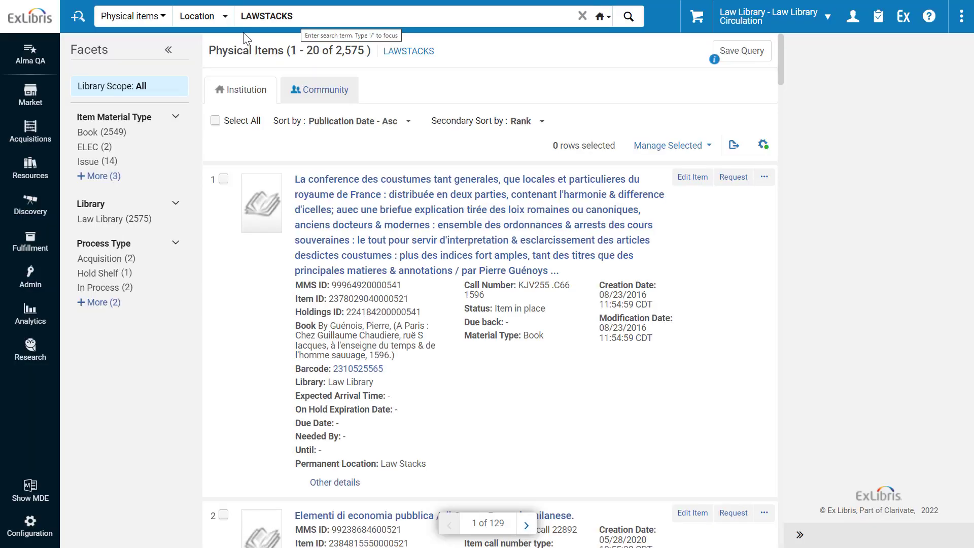
scroll(455, 203, down, 15)
scroll(457, 203, up, 12)
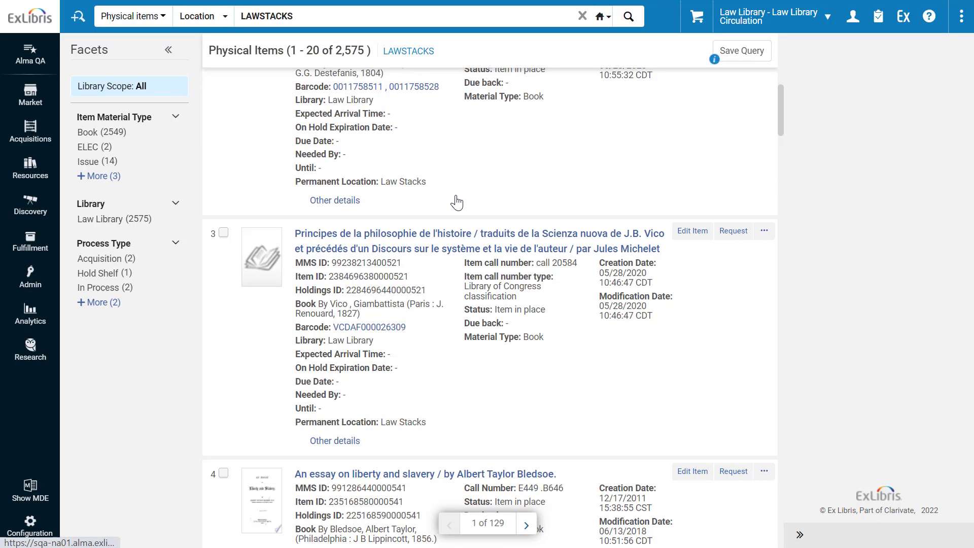
scroll(456, 202, up, 3)
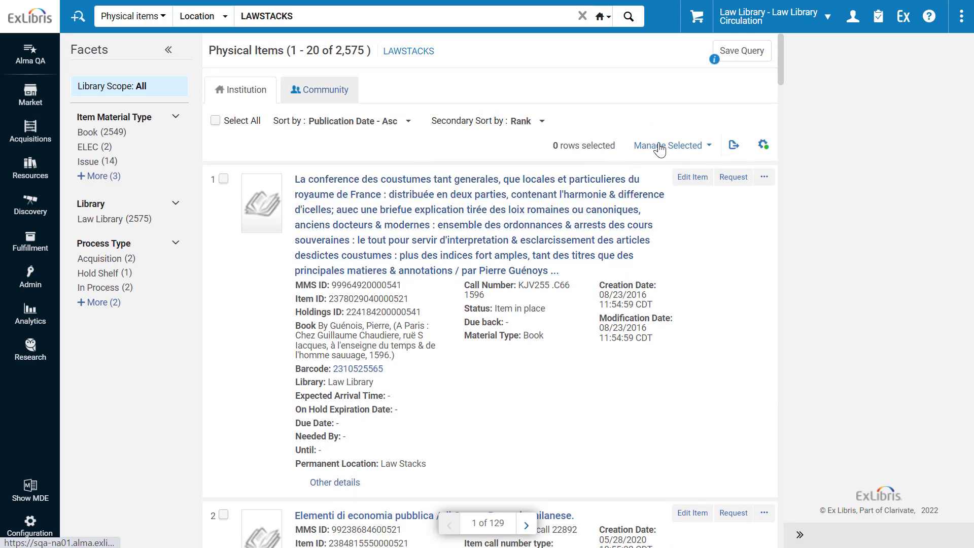
Save the LAWSTACKS search results as a set named 'Law Stacks Items'.
click(747, 56)
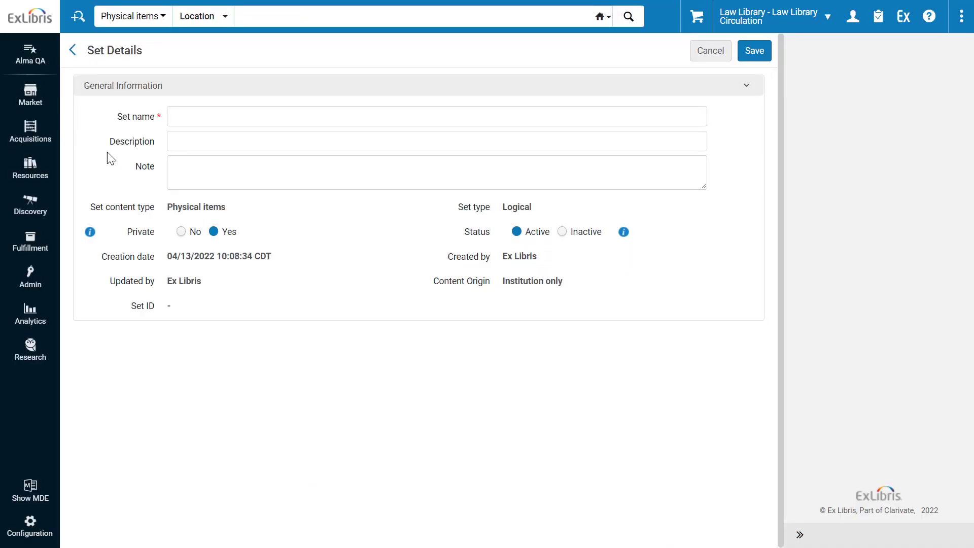
click(184, 115)
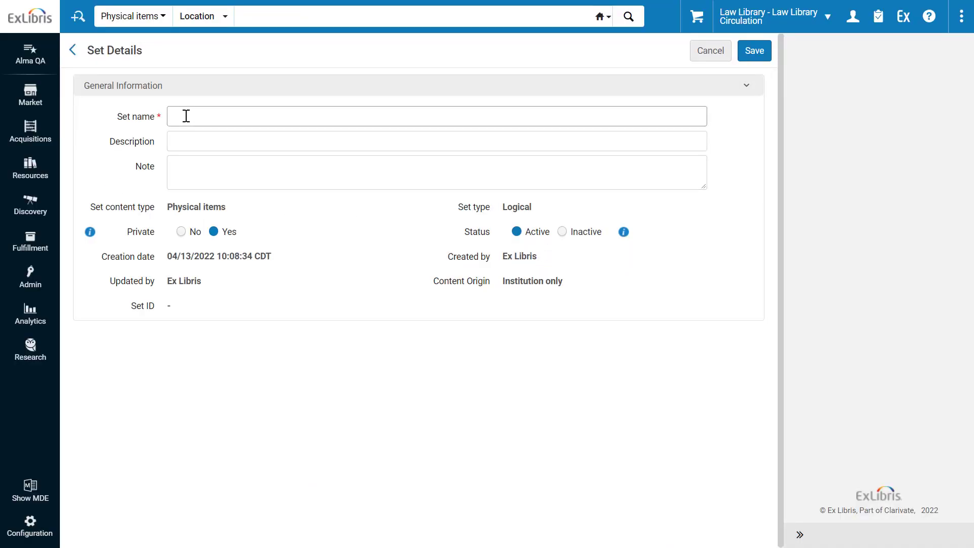
text(Law Stacks Items)
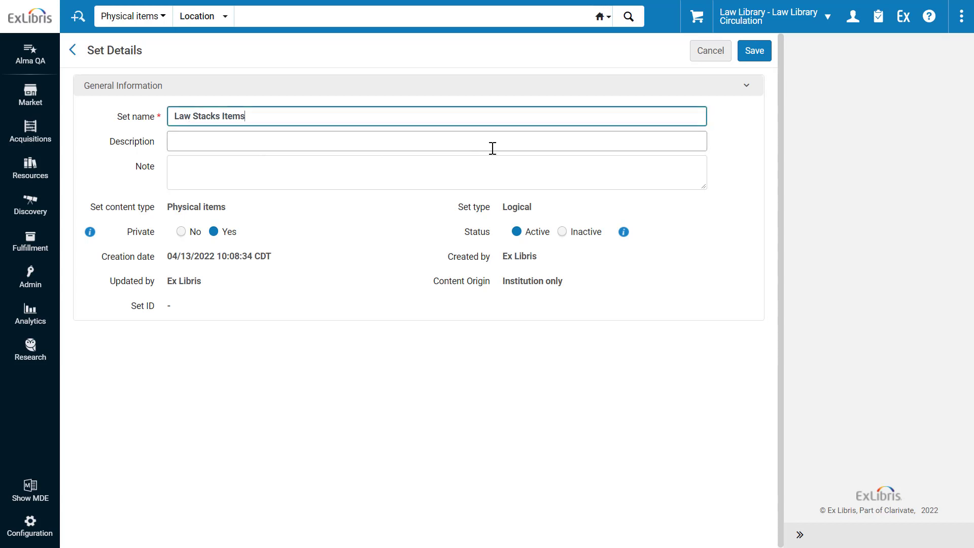
click(744, 54)
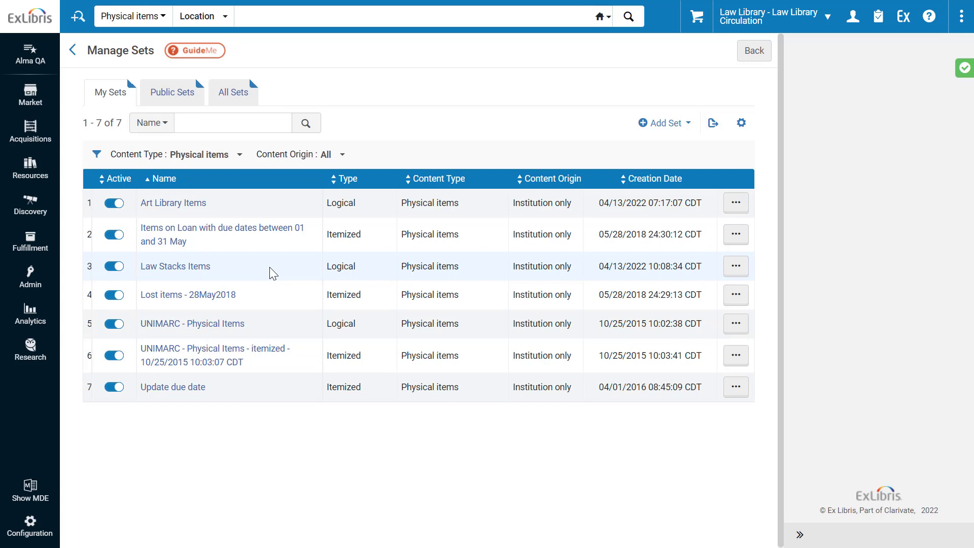
Start a new job in Run a Job, filtering the list to Physical item content.
click(30, 276)
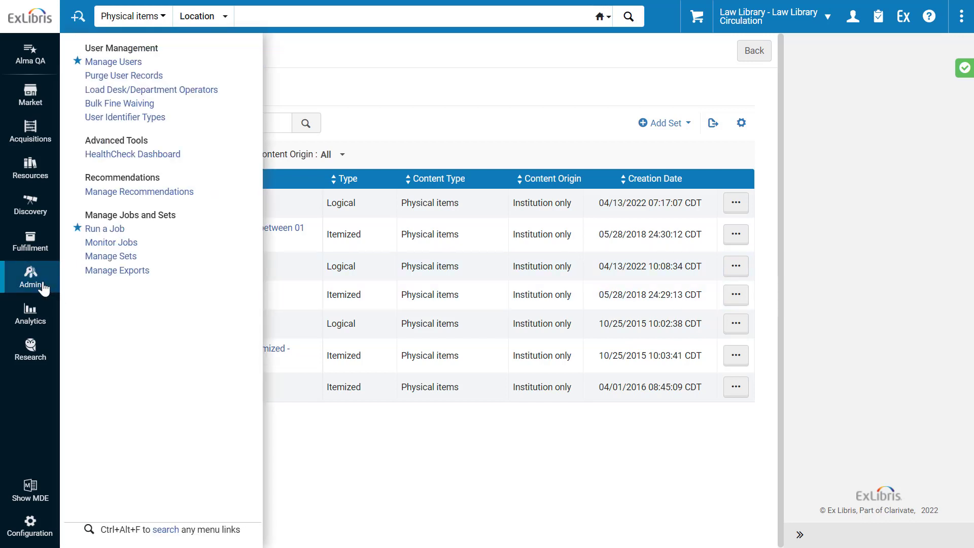
click(106, 228)
click(330, 123)
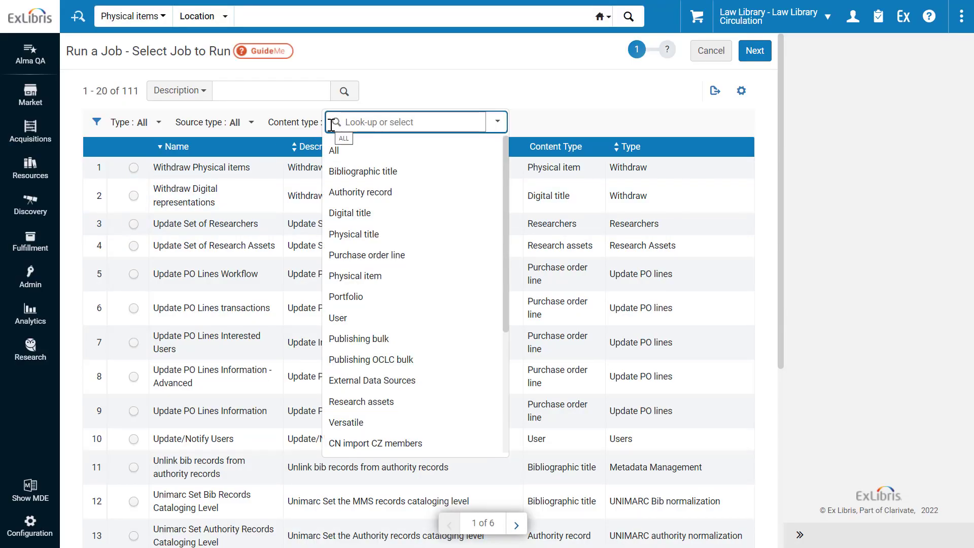
click(350, 282)
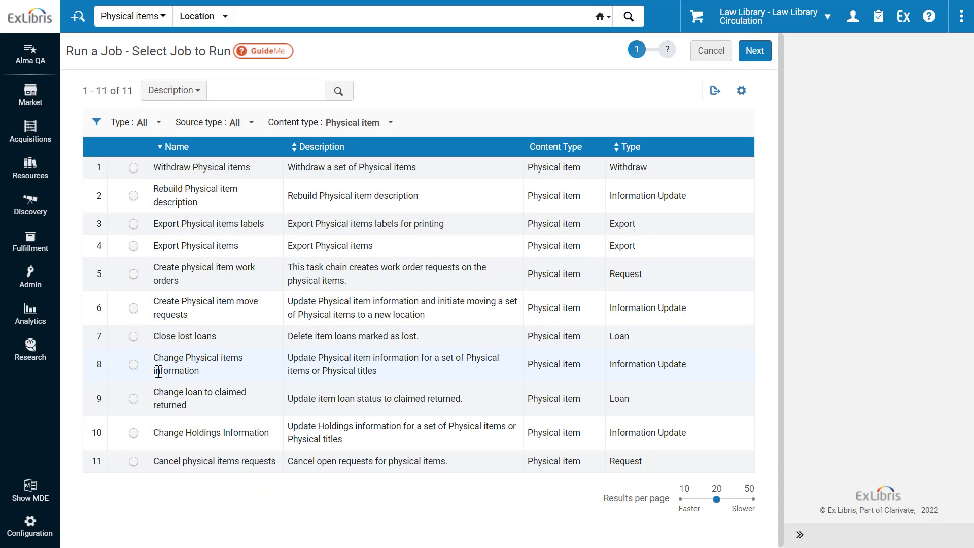
Choose the Change Physical items information job and apply it to the Law Stacks Items set.
click(133, 364)
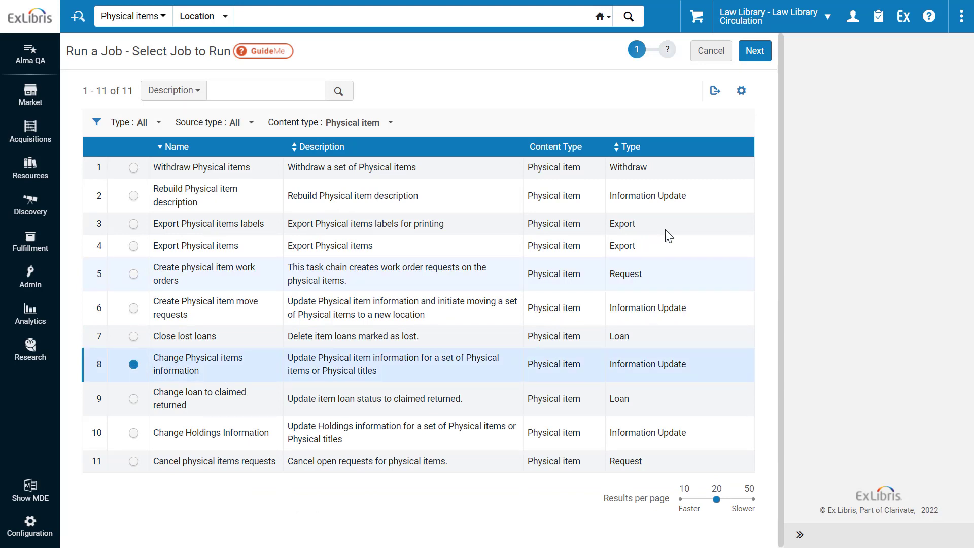
click(754, 51)
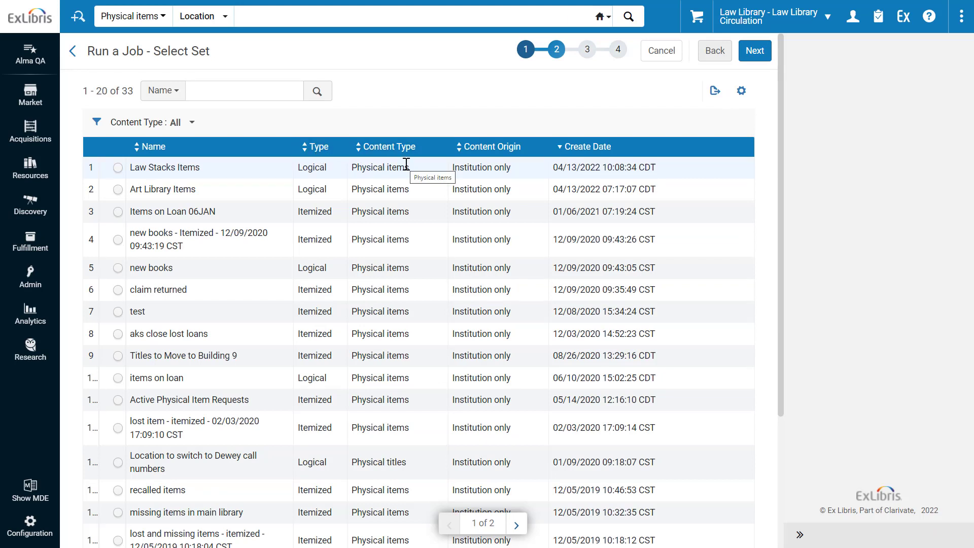
click(118, 168)
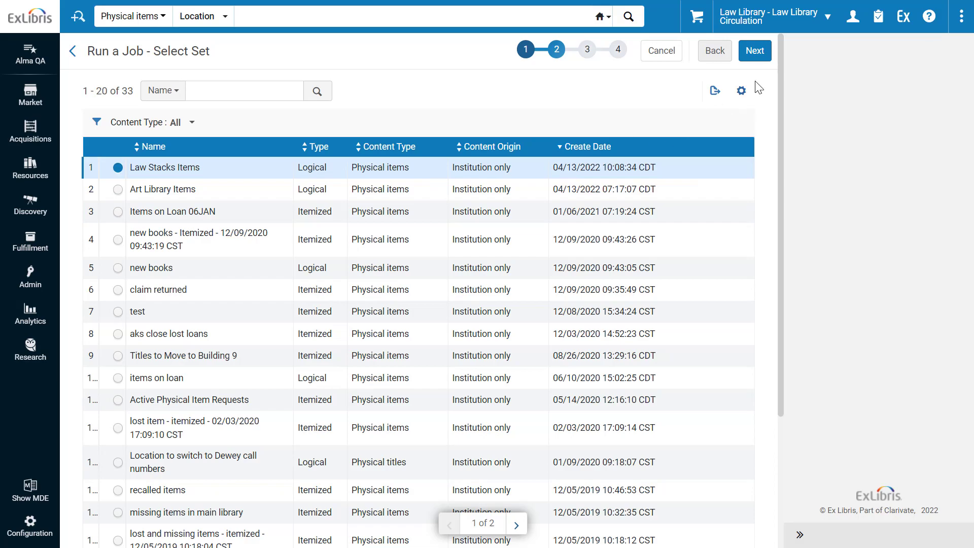
click(754, 57)
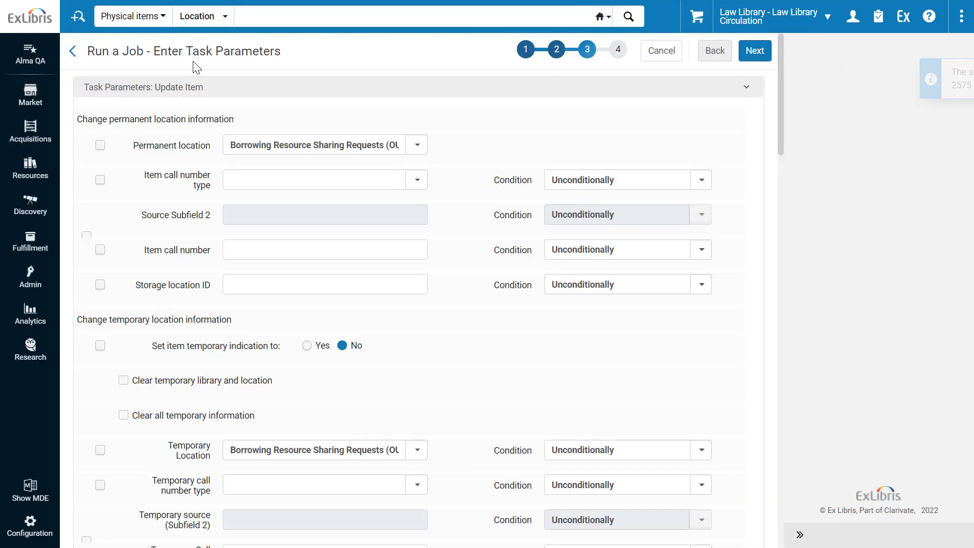
Enable In Process Type set to Mold Cleaning, then continue to Review and Confirm.
scroll(194, 63, down, 14)
scroll(197, 71, down, 8)
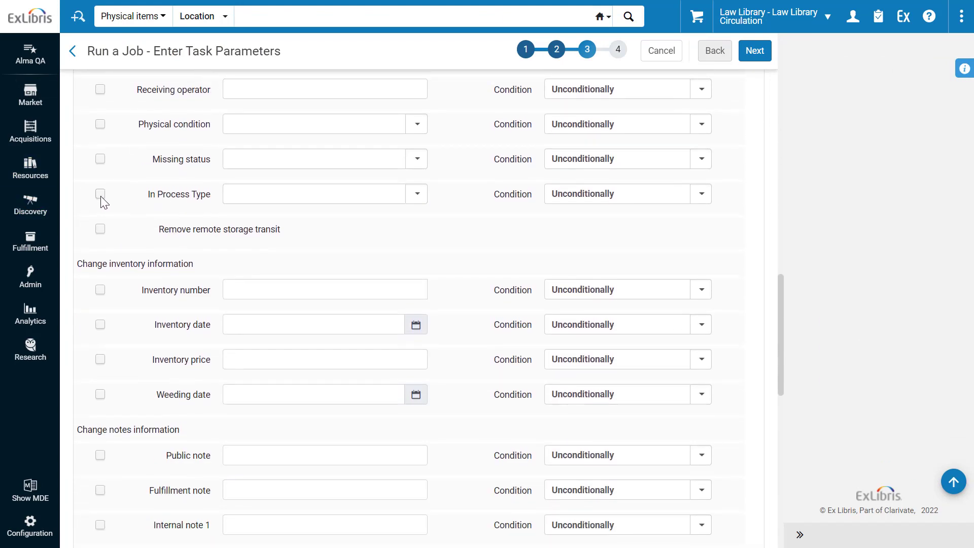
click(100, 194)
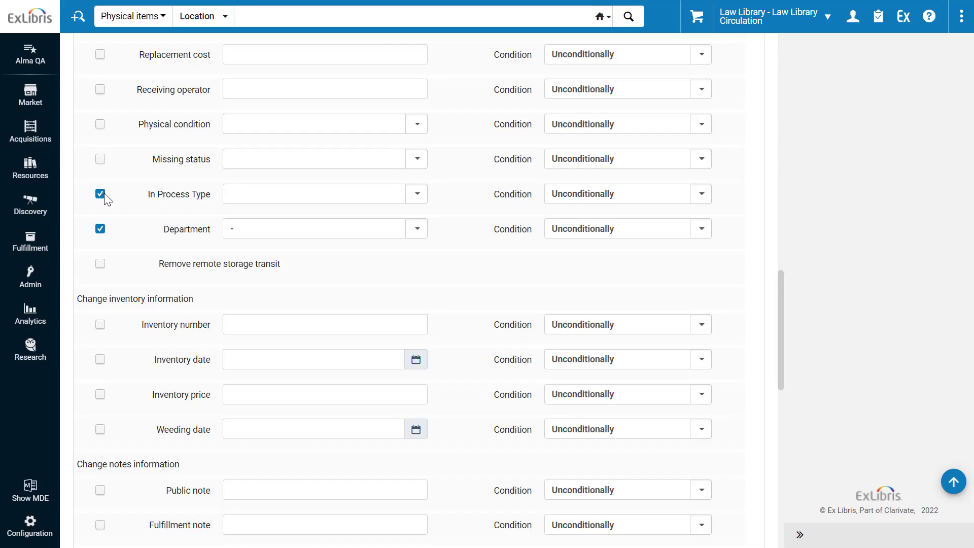
click(300, 196)
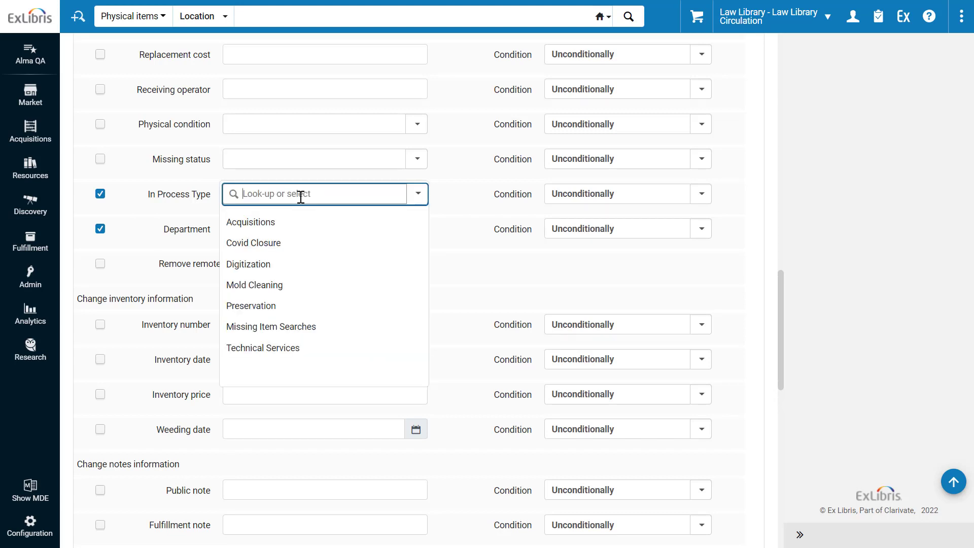
click(287, 285)
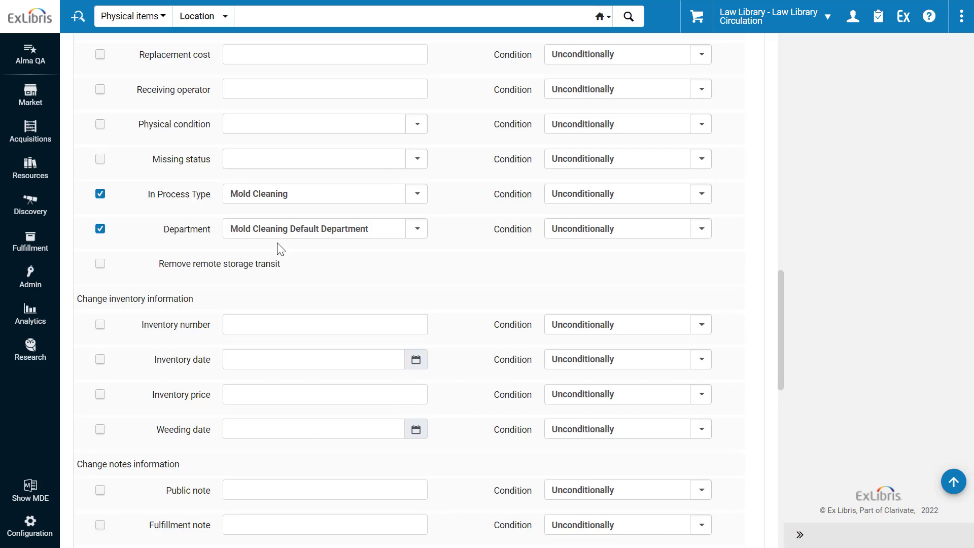
scroll(778, 218, up, 8)
click(754, 51)
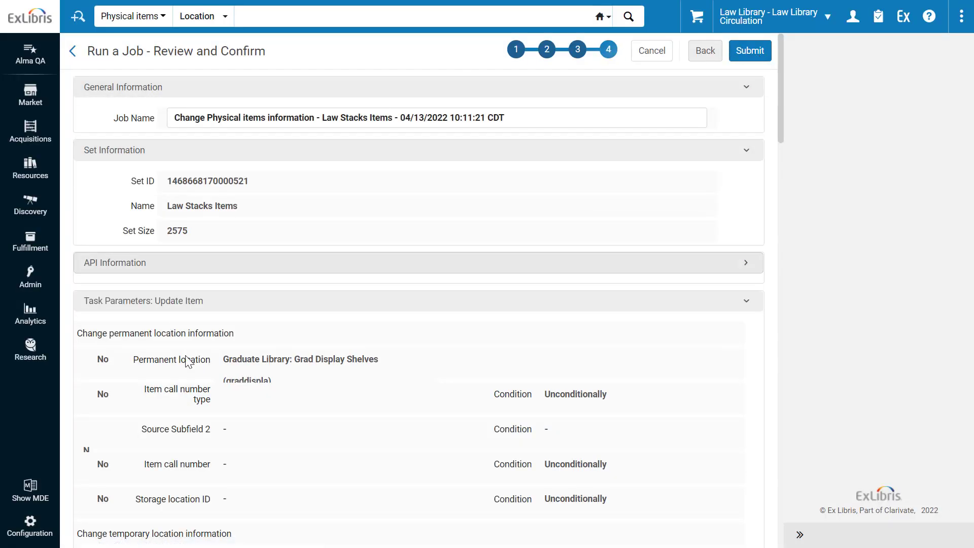
Submit the job and confirm running it on the 2575 Law Stacks Items members.
click(754, 52)
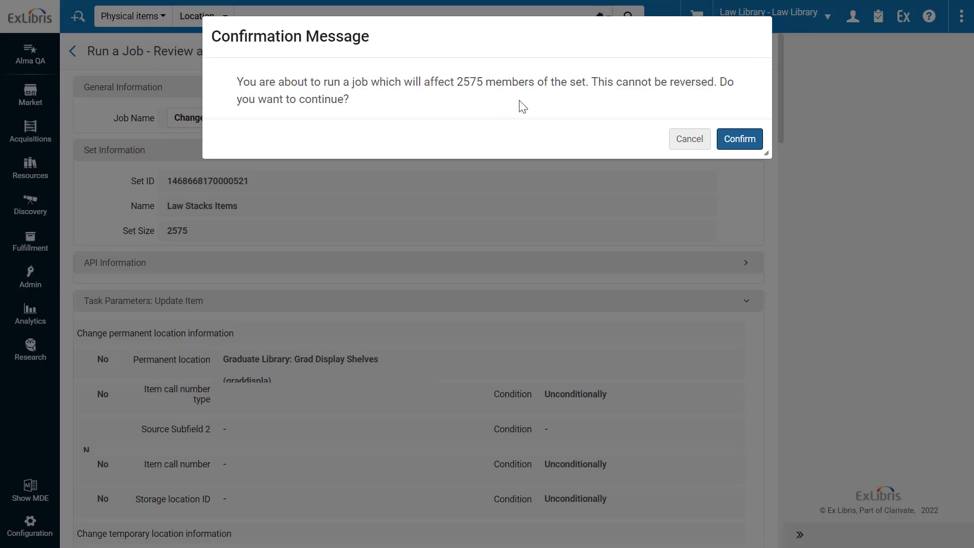
click(740, 138)
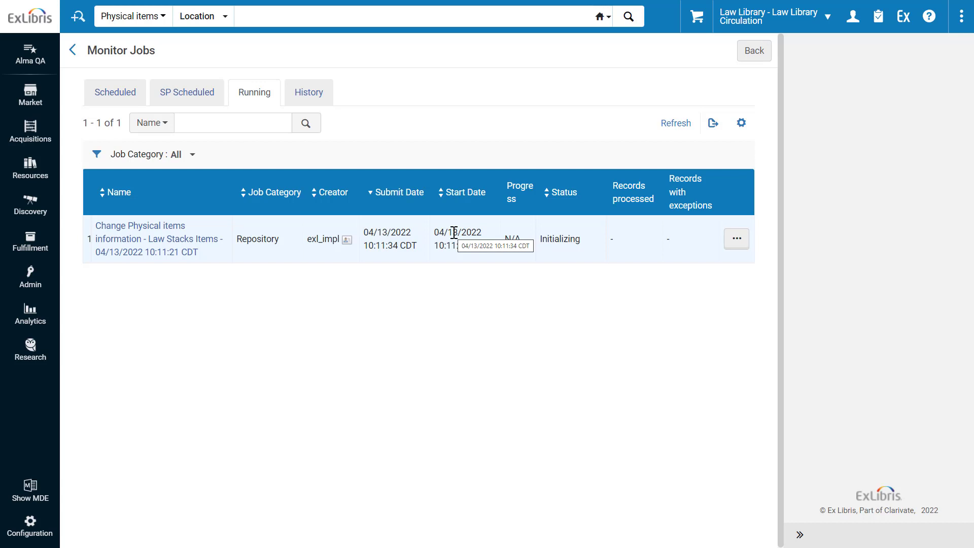
Open the Report for the completed Law Stacks Items job from Monitor Jobs History.
click(323, 100)
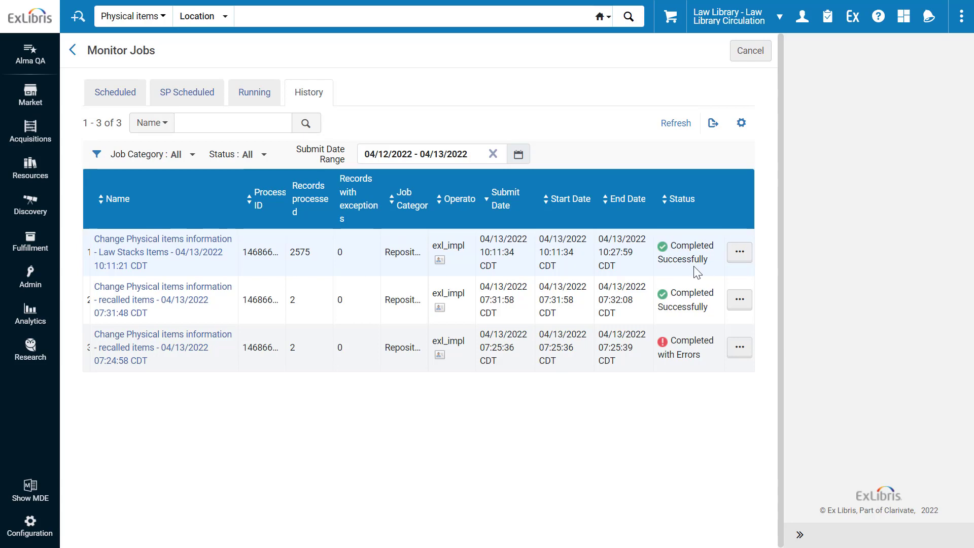
click(733, 255)
click(716, 279)
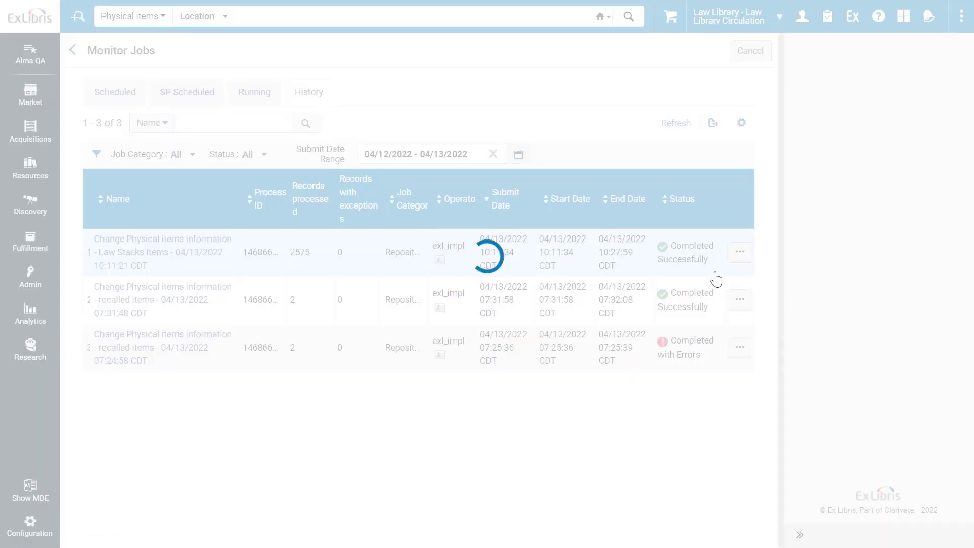